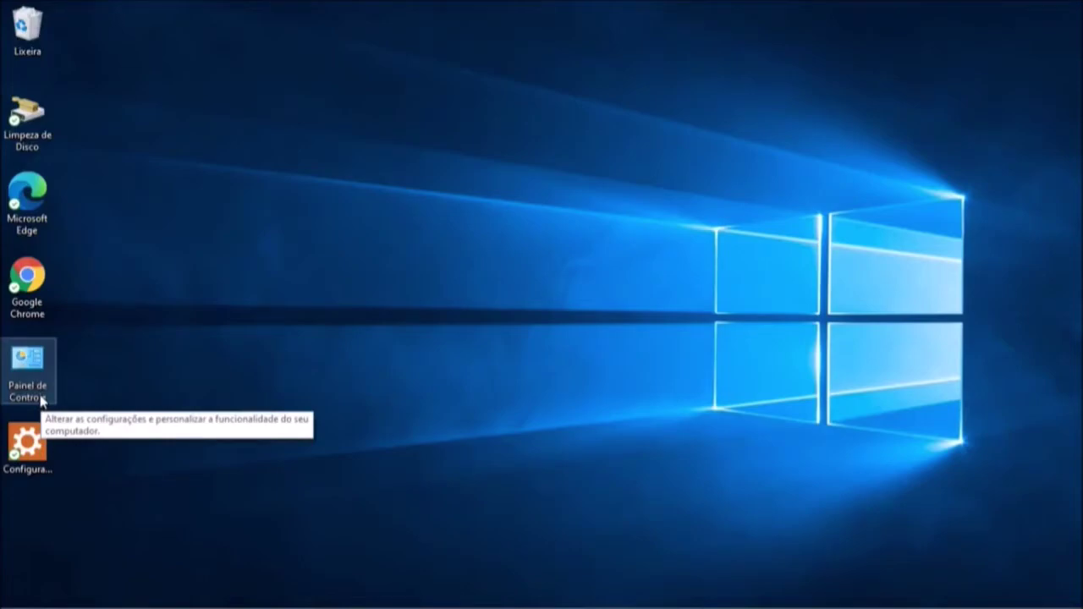
Open the Windows features list from Programas e Recursos in Painel de Controle and maximize its window.
left_click(38, 394)
double_click(37, 393)
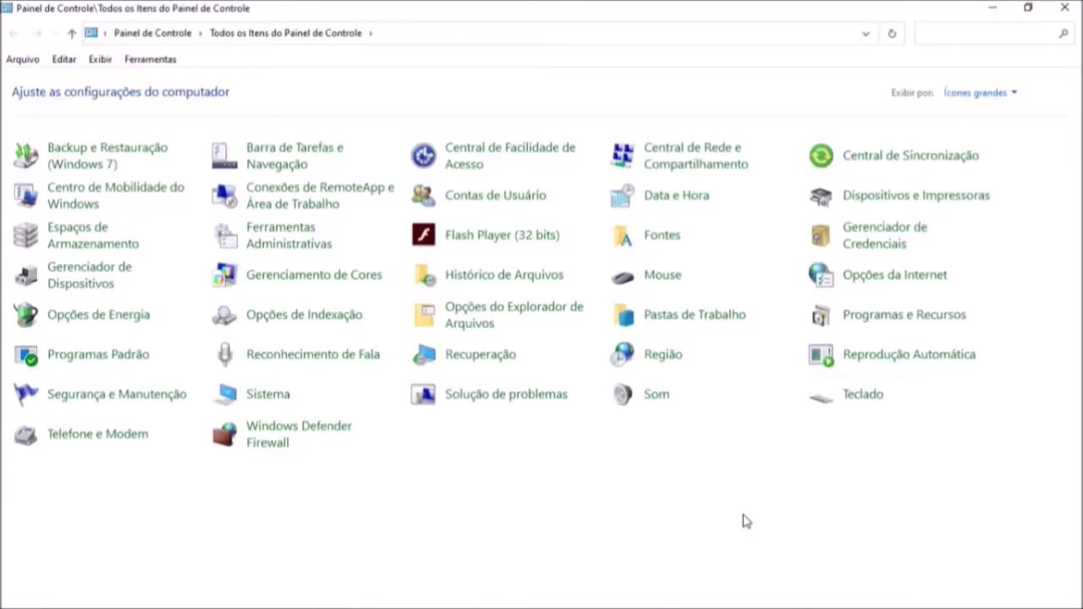
left_click(882, 327)
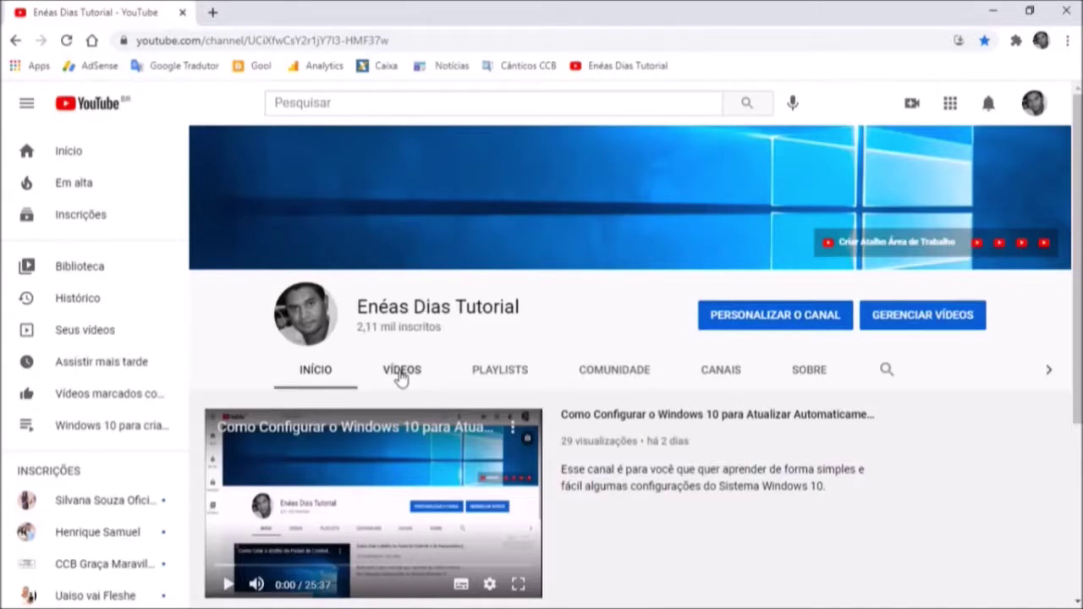
left_click(401, 373)
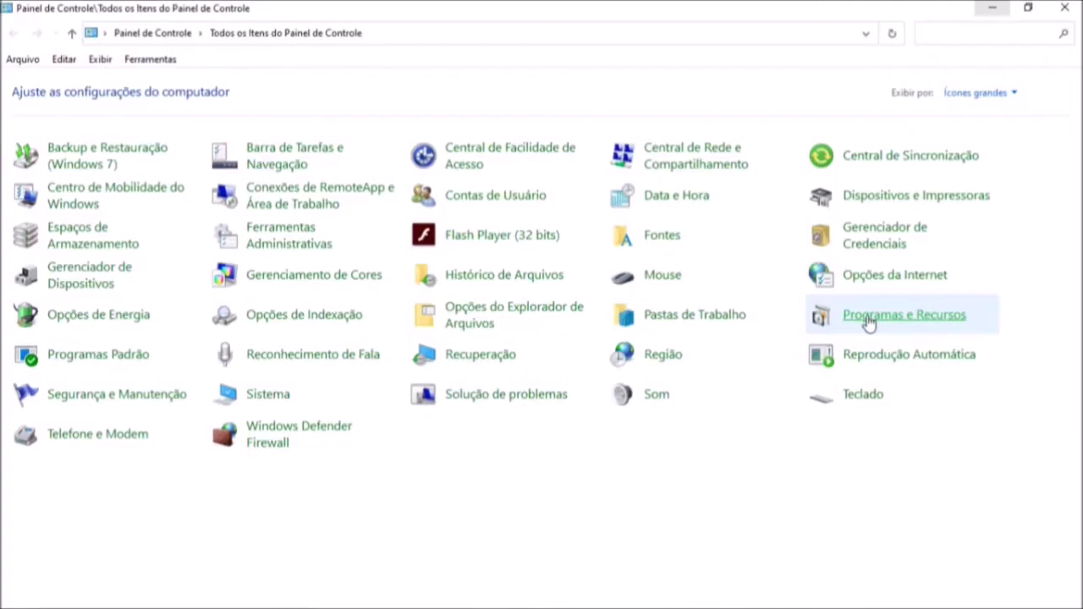
left_click(870, 324)
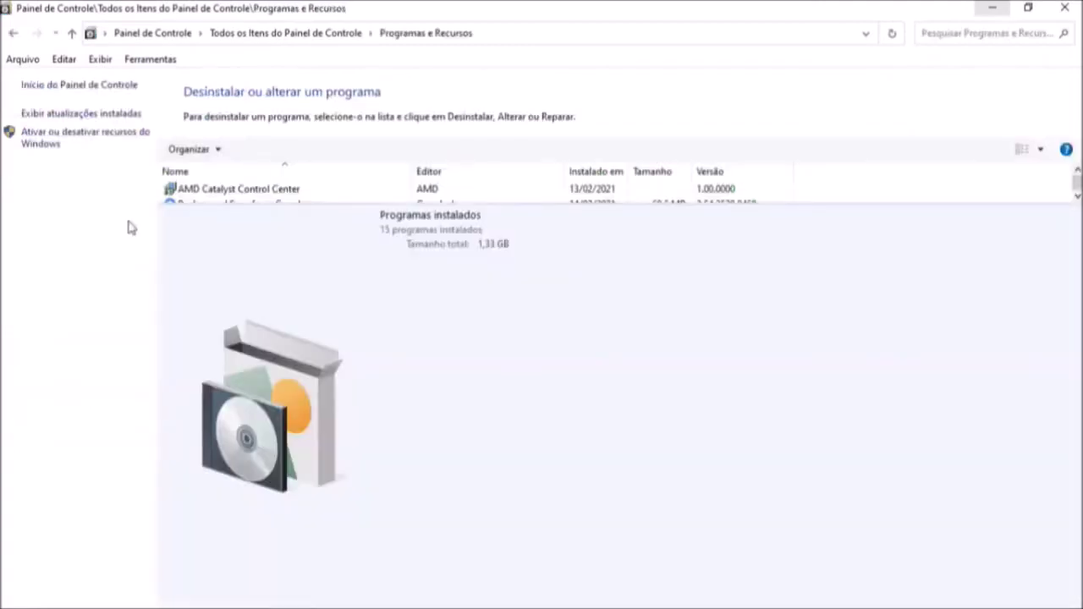
left_click(43, 144)
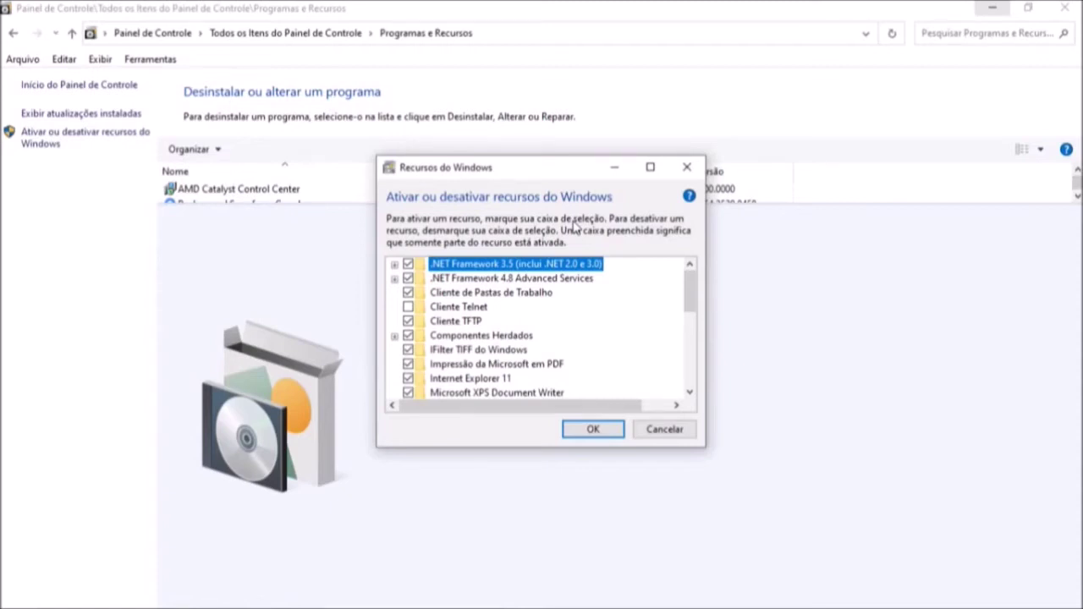
left_click(651, 169)
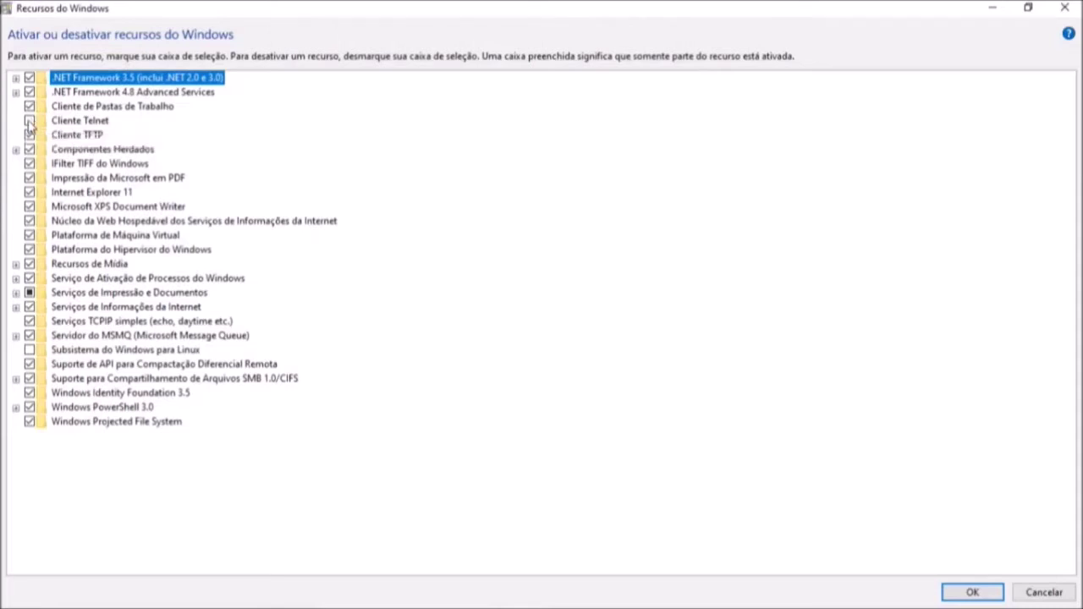
Enable the Windows features Cliente Telnet, Cliente de Impressão via Internet and Subsistema do Windows para Linux.
left_click(29, 122)
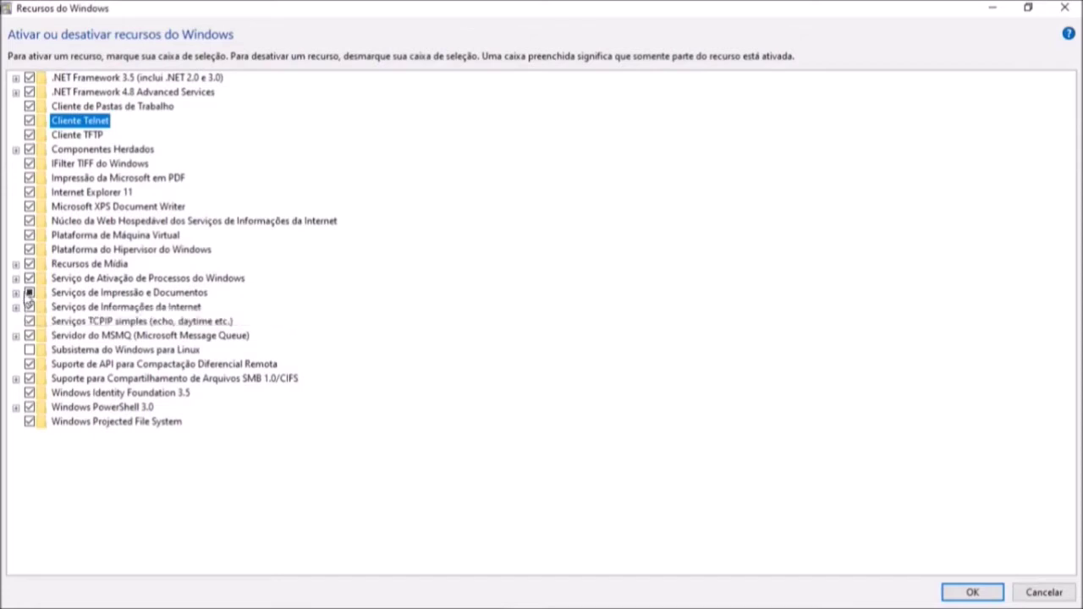
left_click(15, 293)
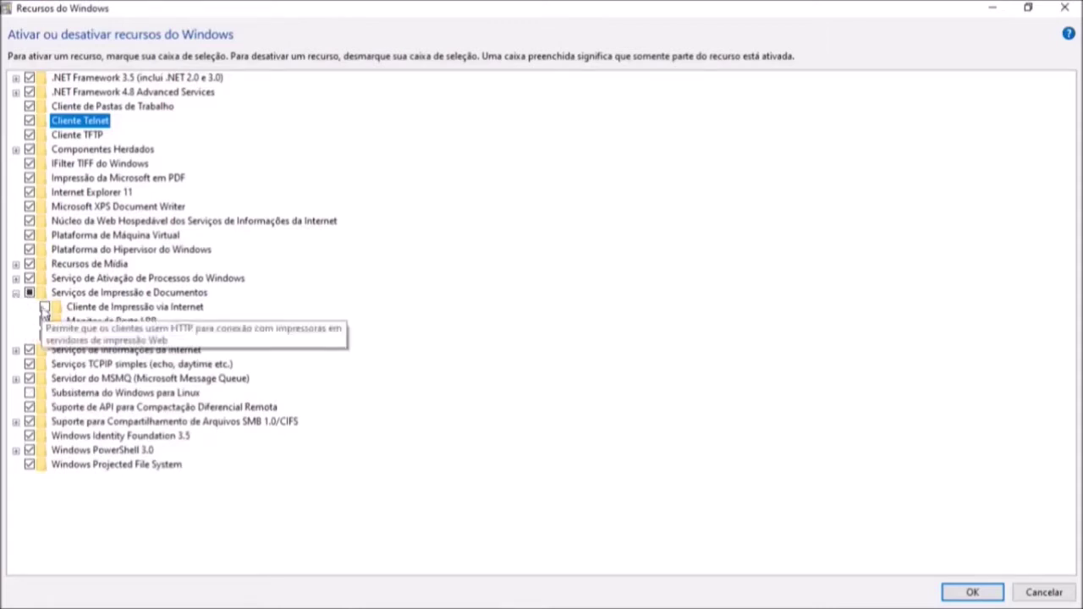
left_click(44, 308)
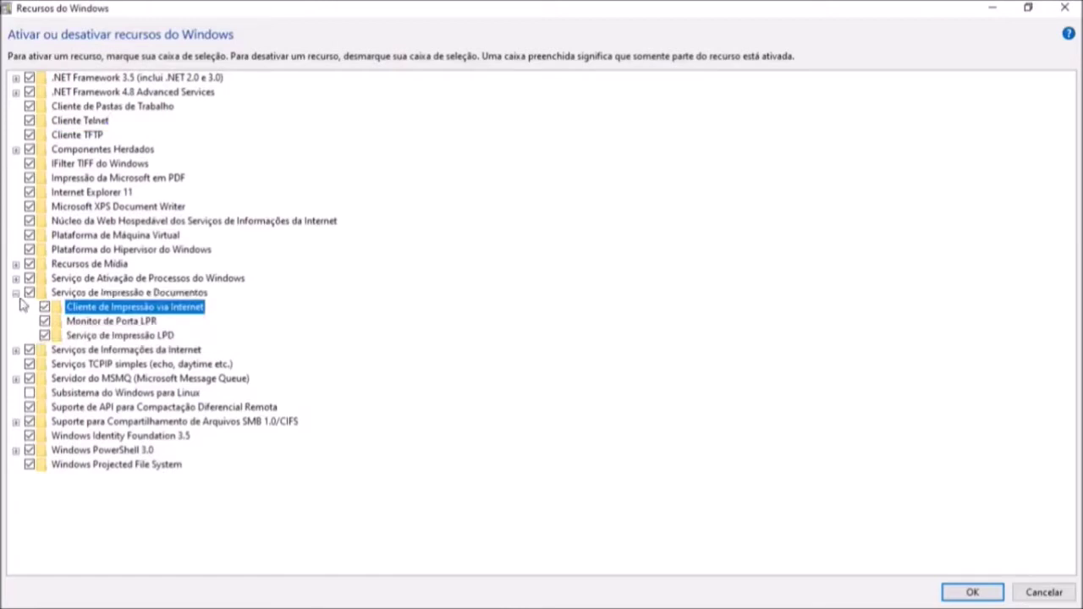
left_click(15, 293)
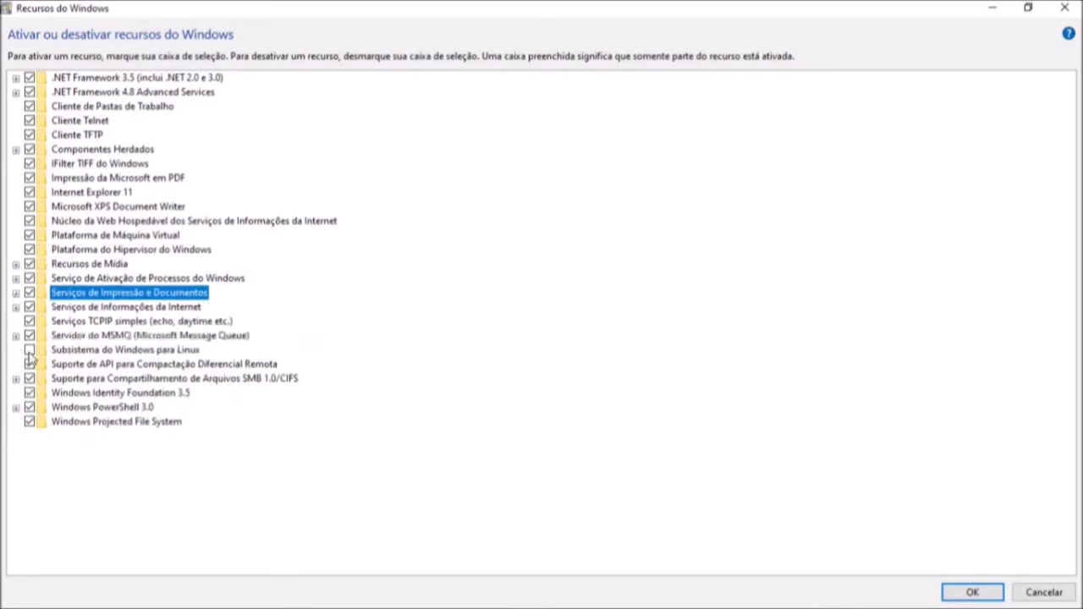
left_click(29, 350)
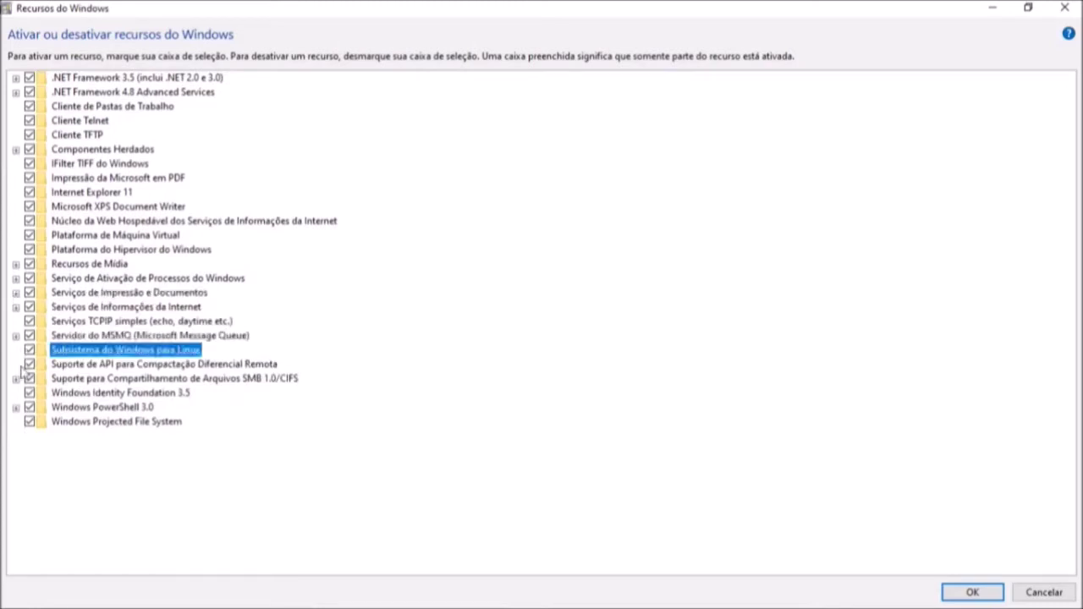
Turn Suporte a Multicast off and back on under Núcleo do Servidor do MSMQ, then collapse the Servidor do MSMQ group.
left_click(16, 337)
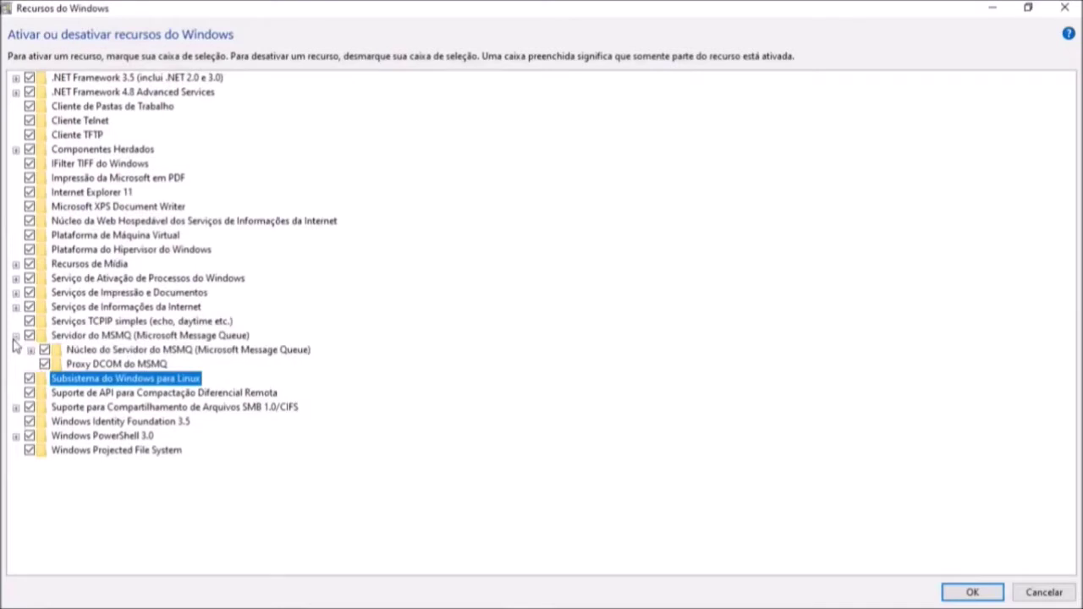
left_click(15, 337)
left_click(30, 354)
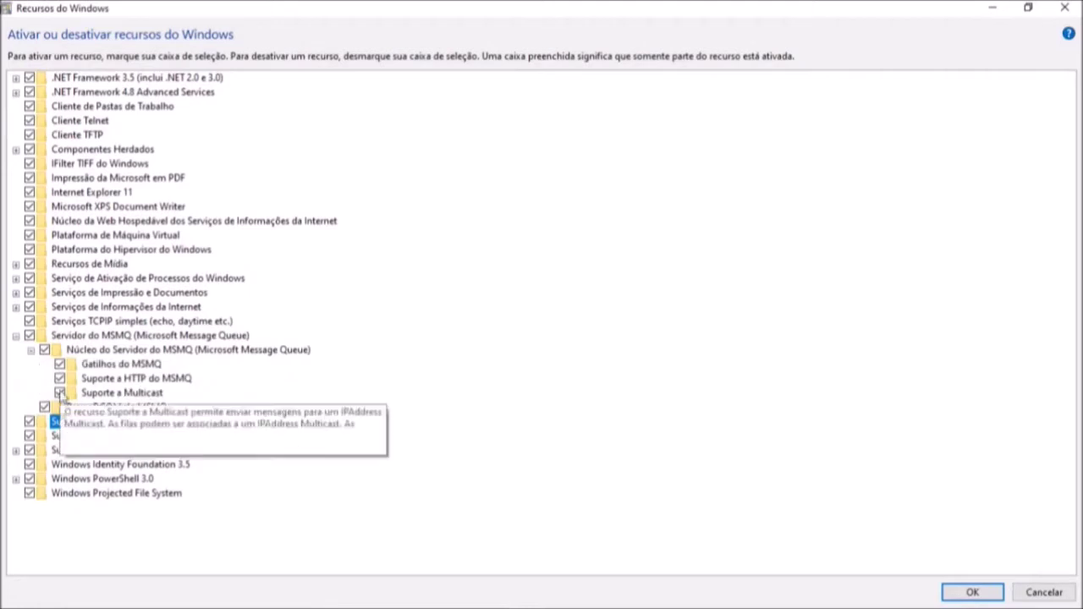
left_click(59, 393)
left_click(16, 337)
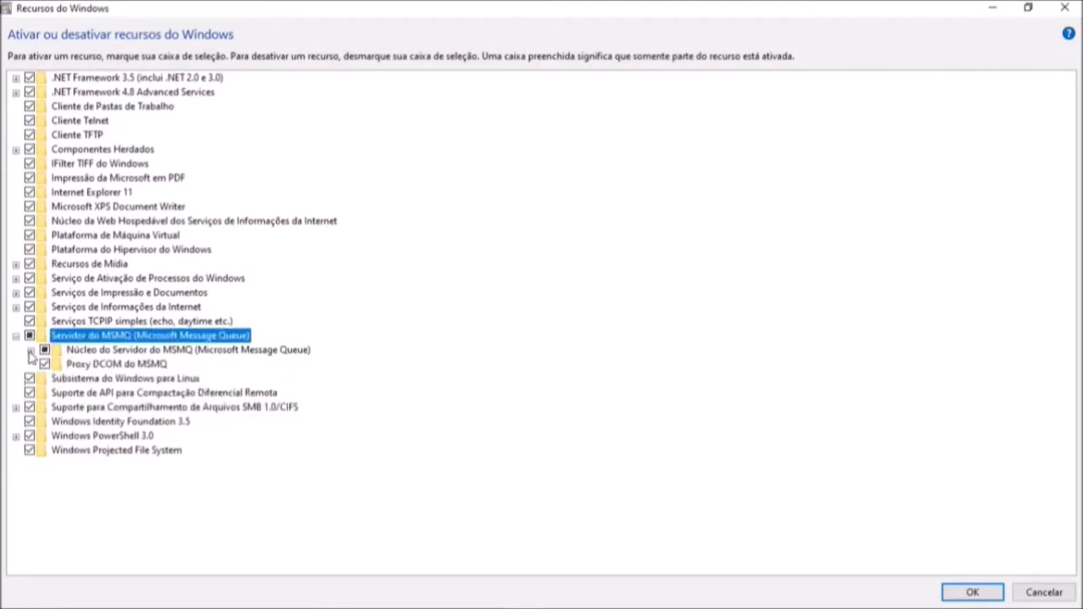
left_click(30, 350)
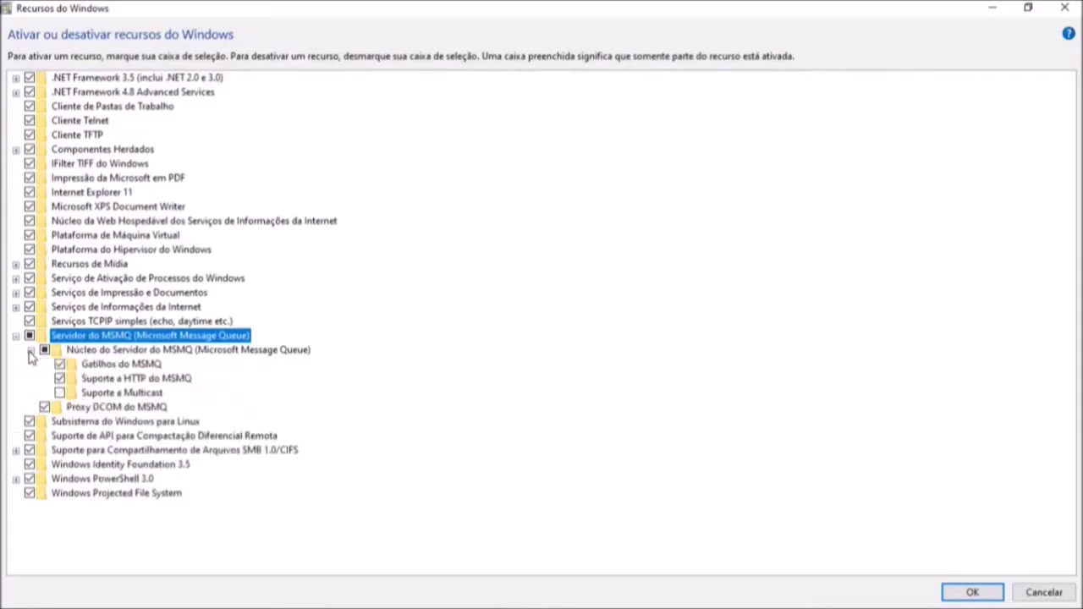
left_click(59, 393)
left_click(31, 350)
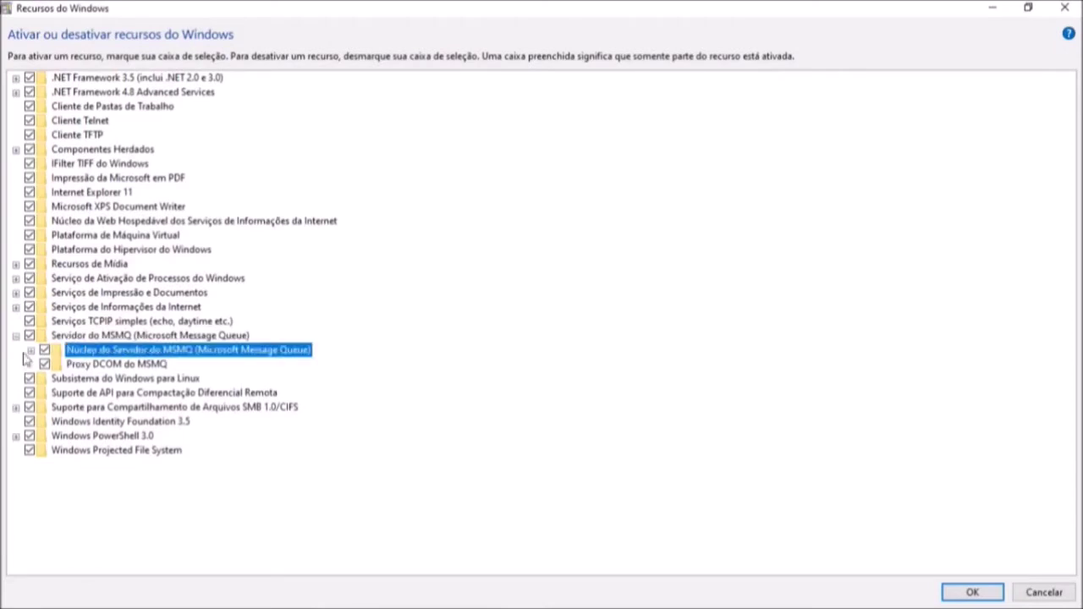
left_click(15, 335)
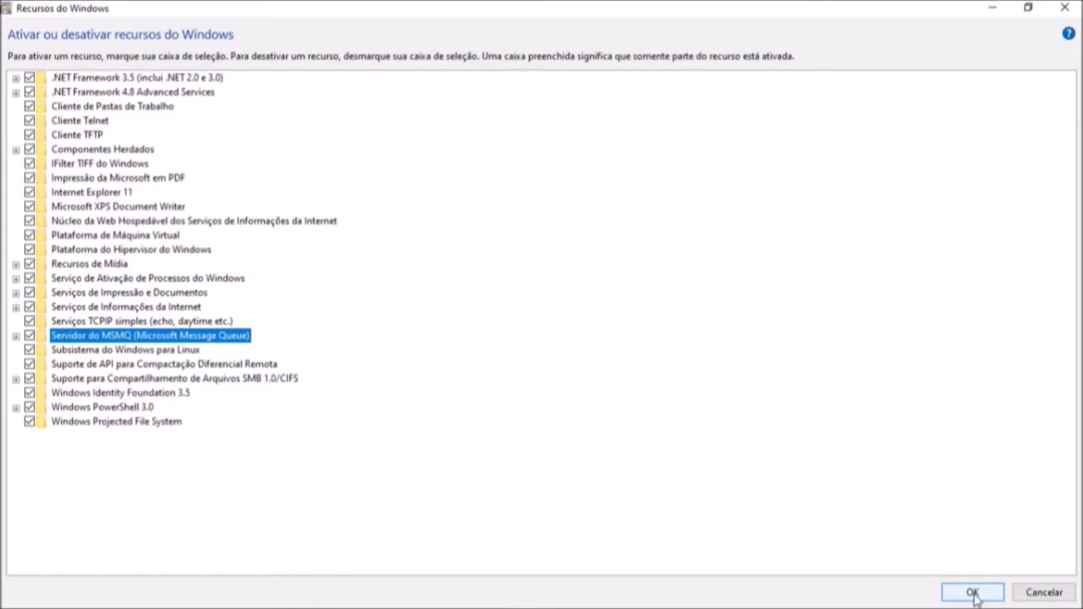
Apply the selected Windows features without restarting the computer.
left_click(974, 594)
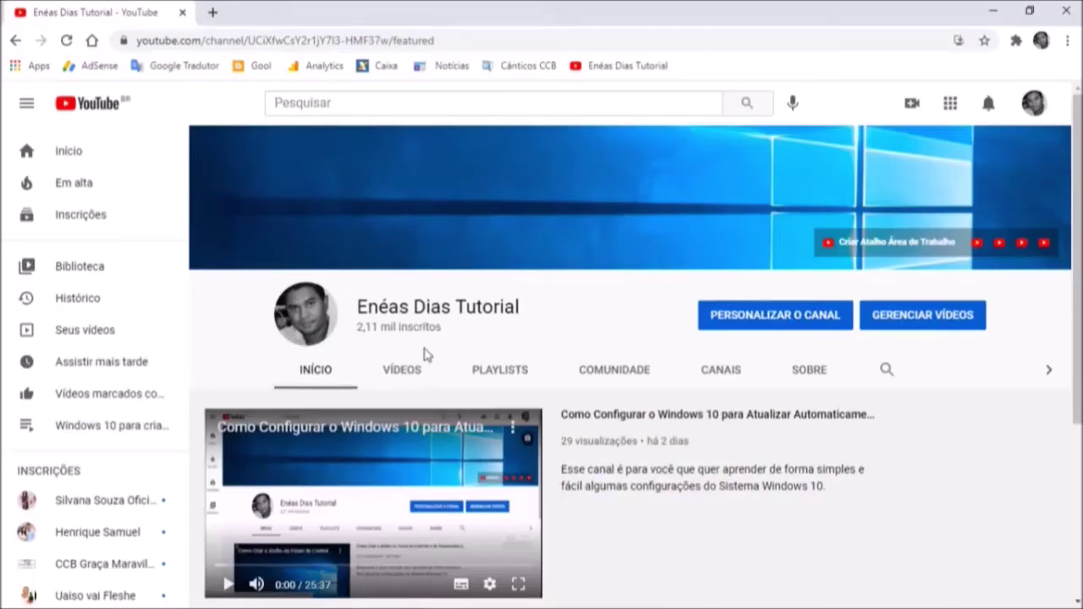
left_click(406, 372)
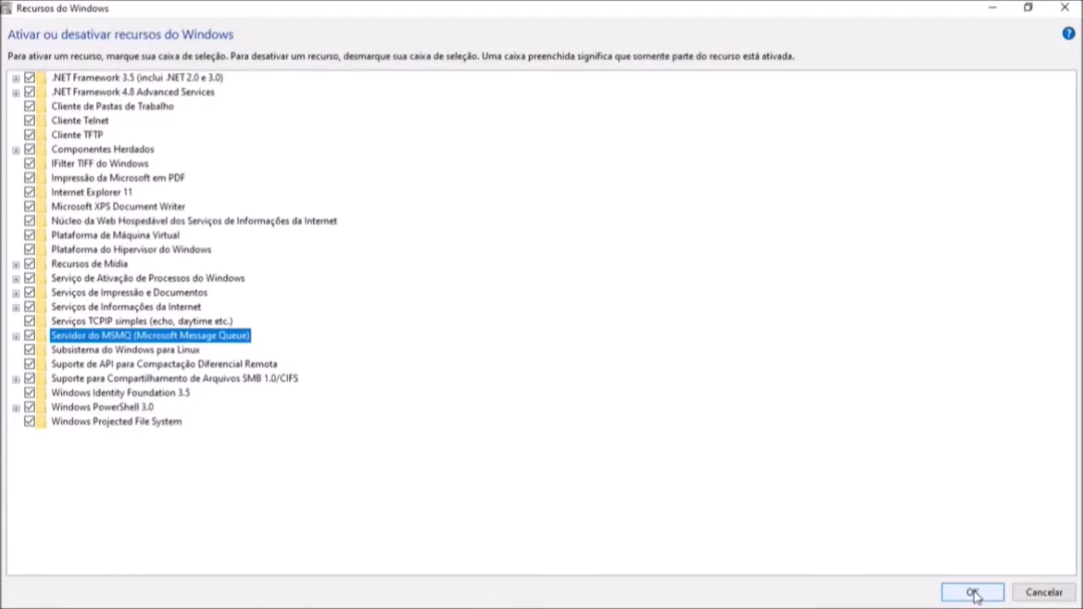
left_click(974, 593)
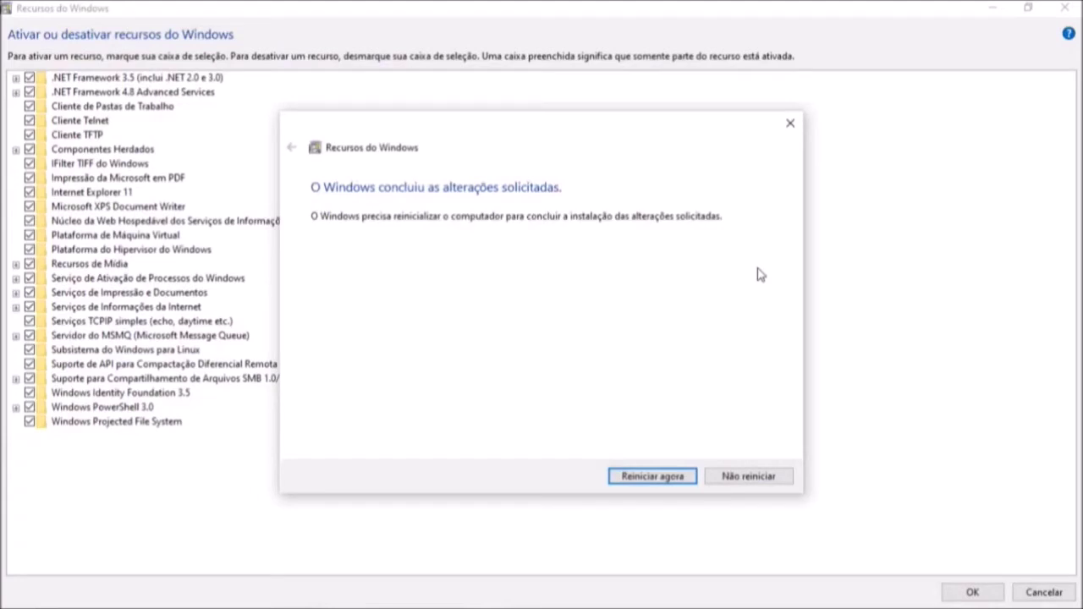
left_click(727, 481)
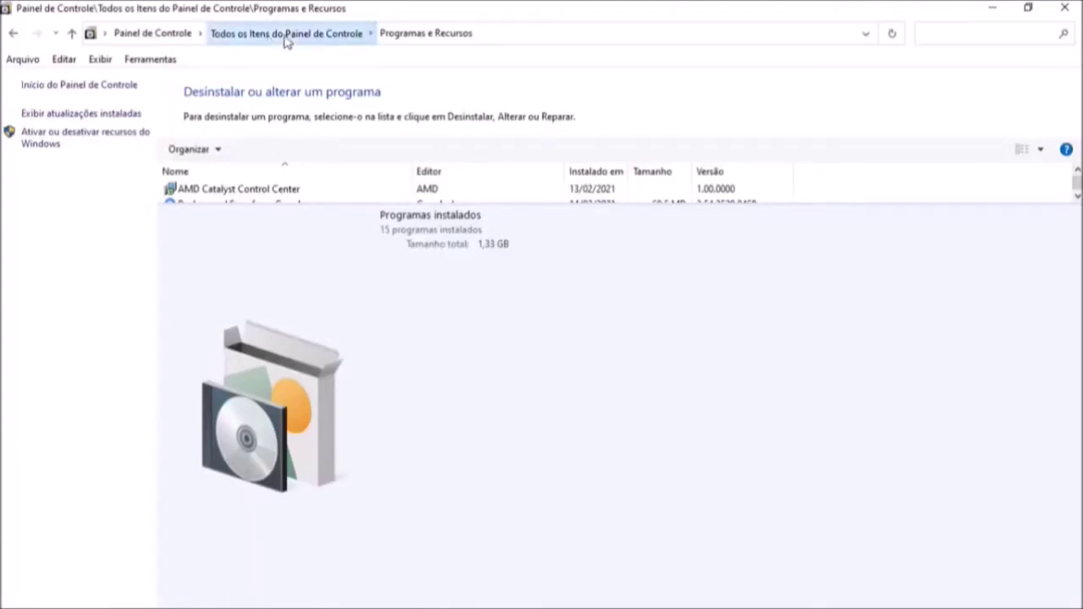
Set Manutenção do Computador to Ativado (Recomendado) in the Solução de problemas settings and save them.
left_click(286, 34)
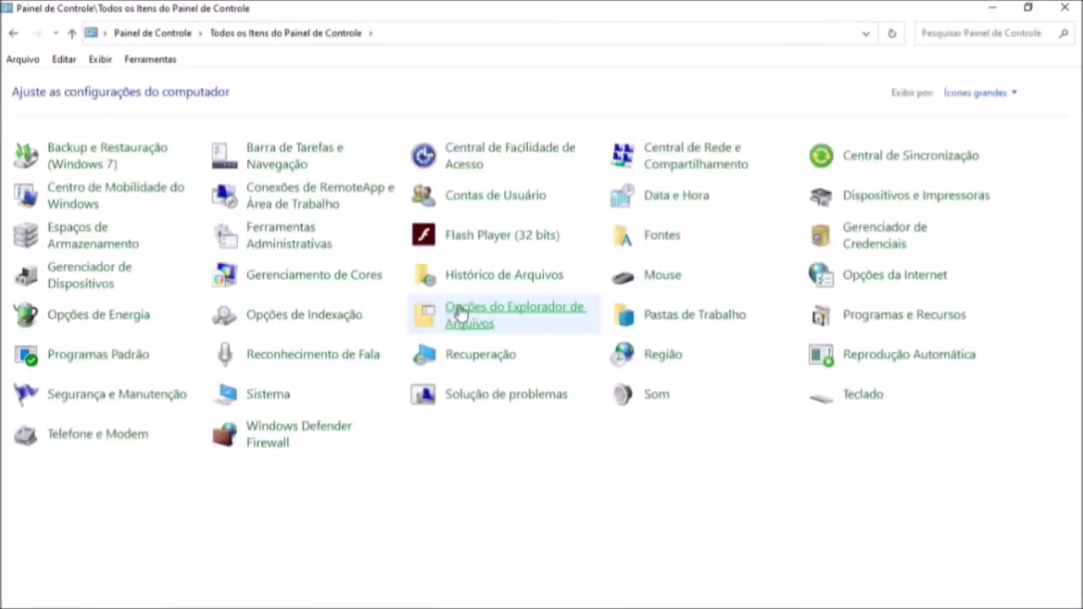
left_click(496, 402)
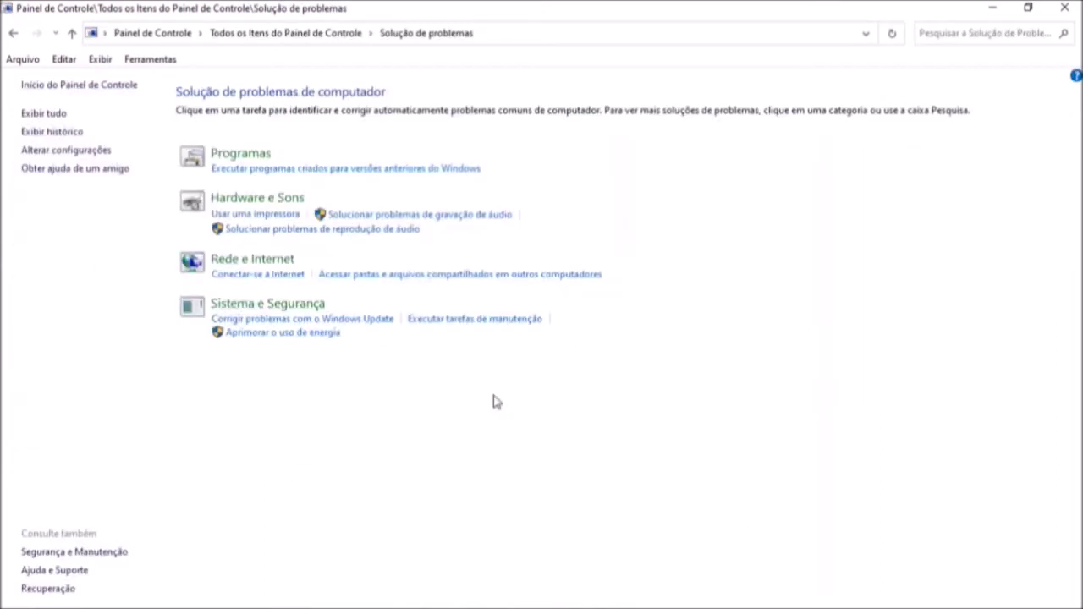
left_click(71, 156)
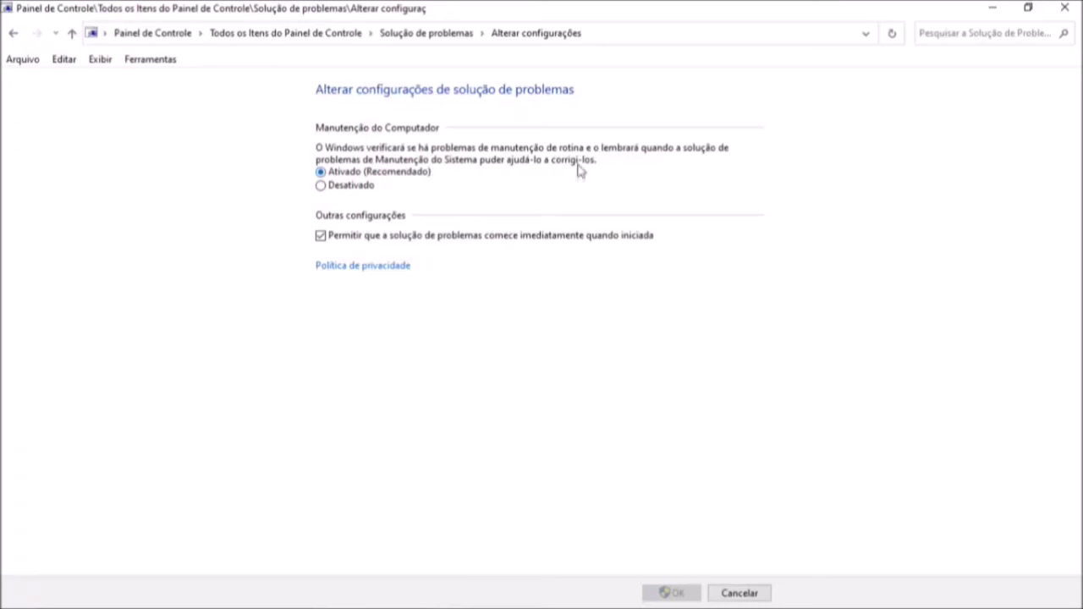
left_click(323, 188)
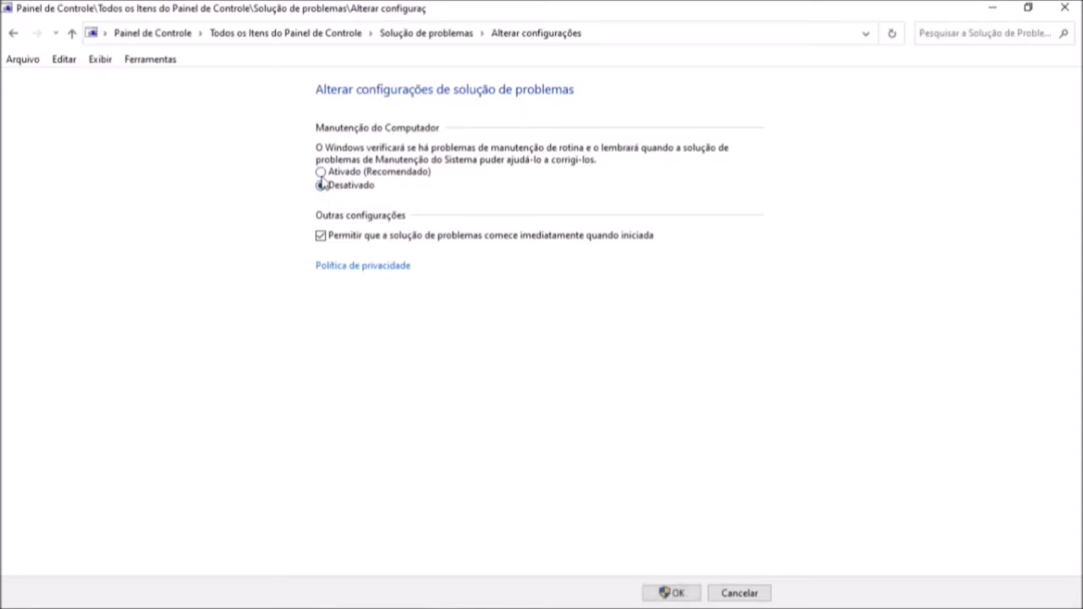
left_click(322, 175)
left_click(326, 244)
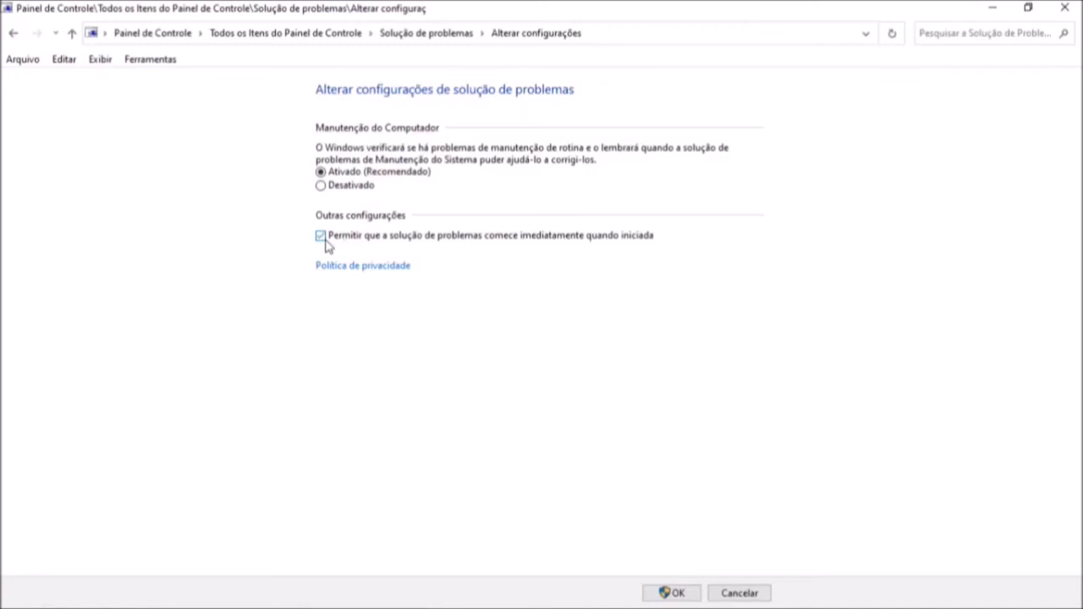
left_click(678, 593)
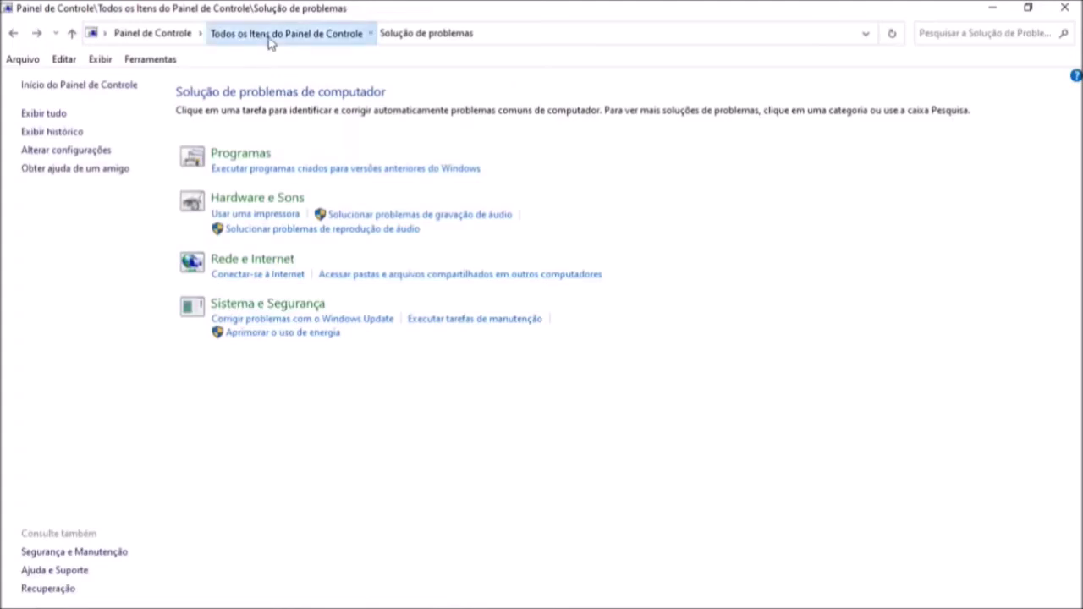
Keep Configurações de segurança da Internet messages enabled in the Segurança e Manutenção settings, save them, and close Painel de Controle.
left_click(270, 38)
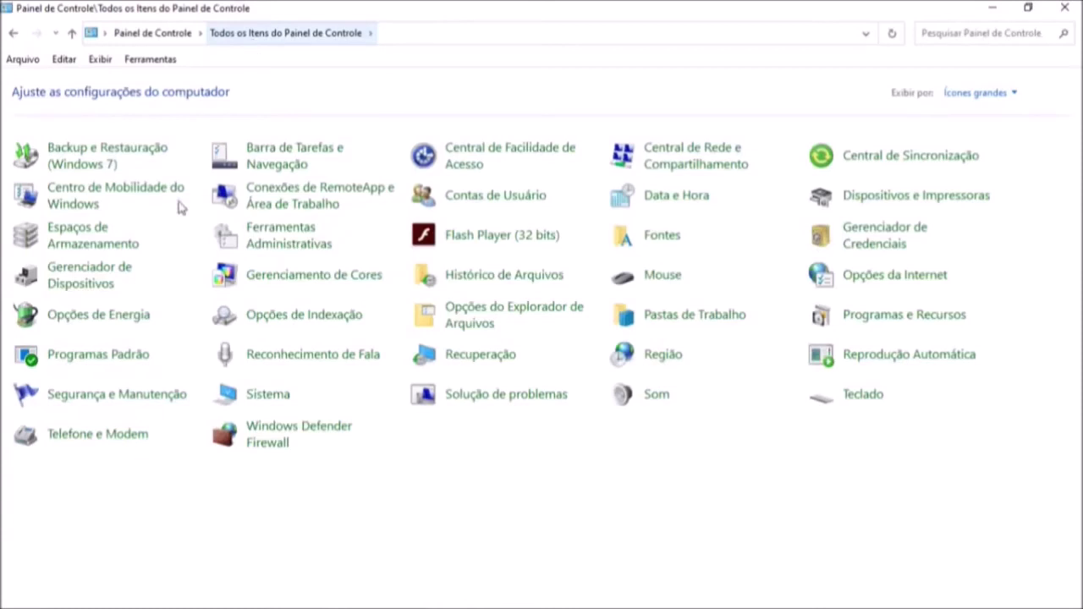
left_click(116, 395)
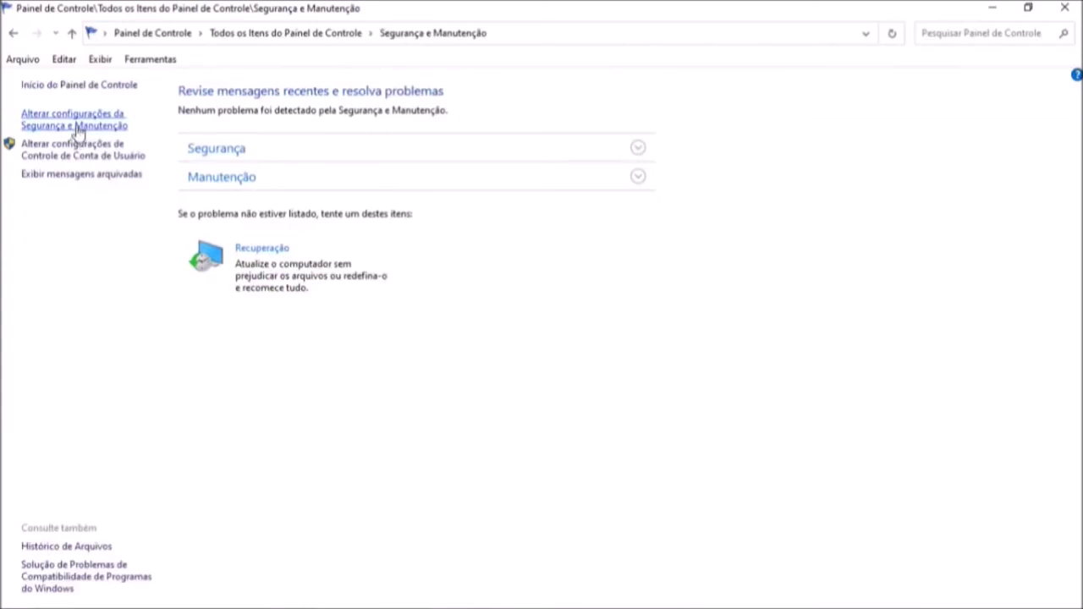
left_click(78, 131)
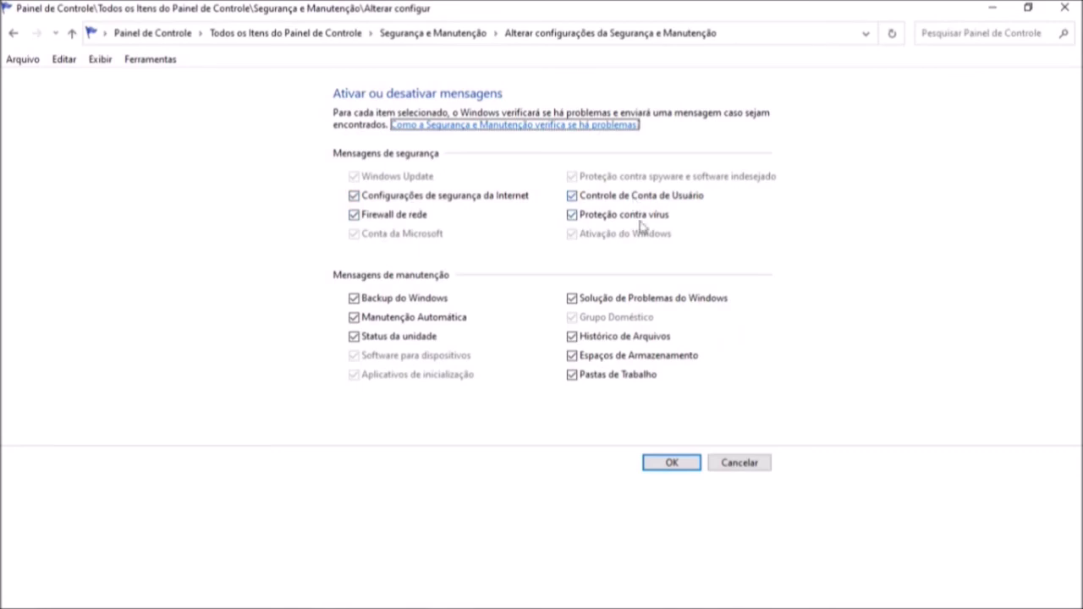
left_click(353, 195)
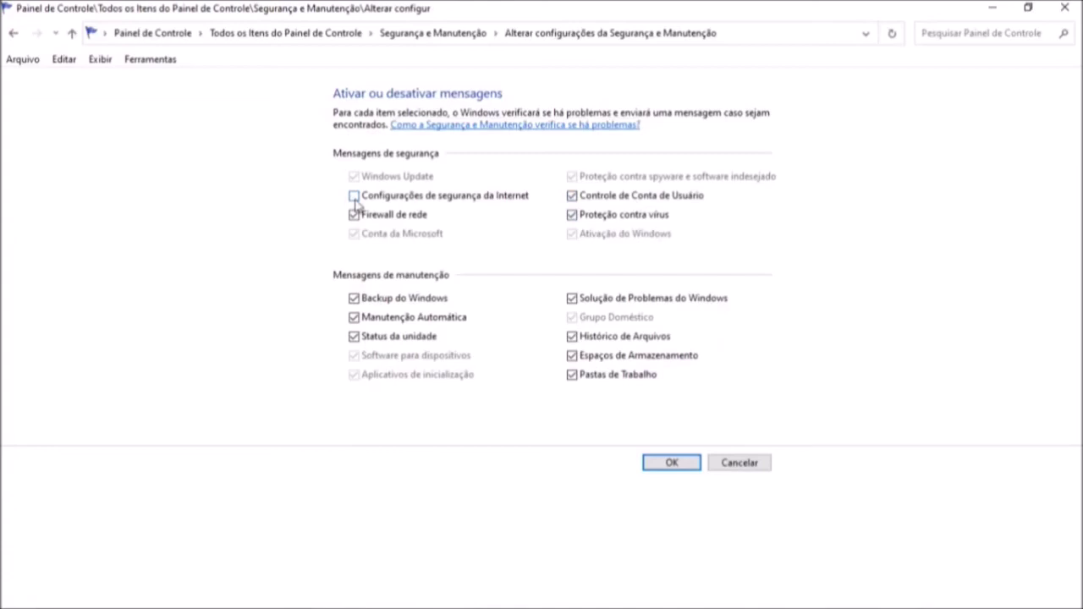
left_click(354, 196)
left_click(652, 468)
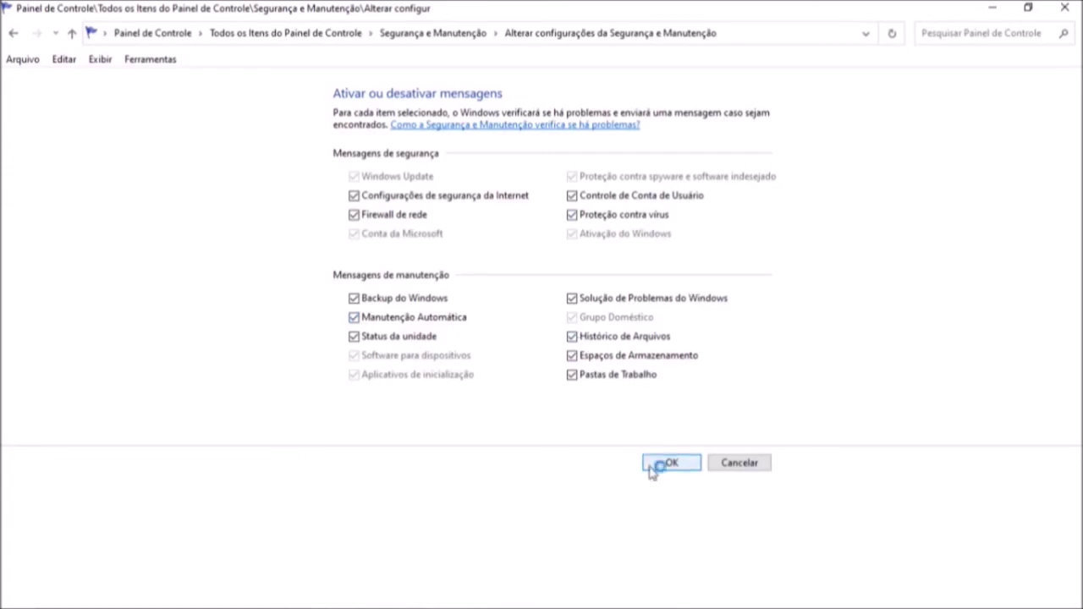
left_click(273, 44)
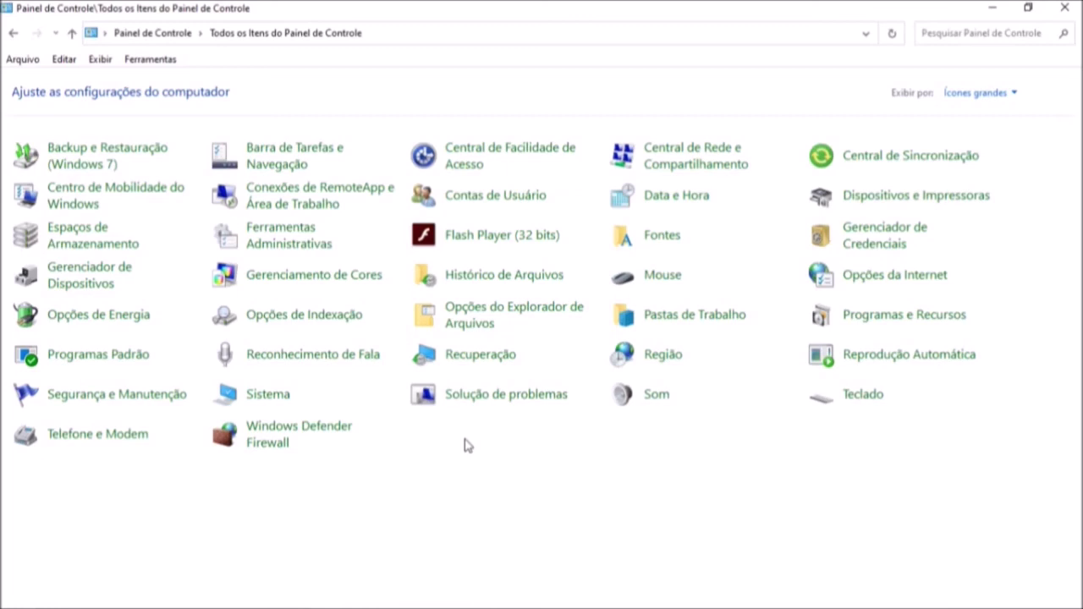
left_click(1071, 8)
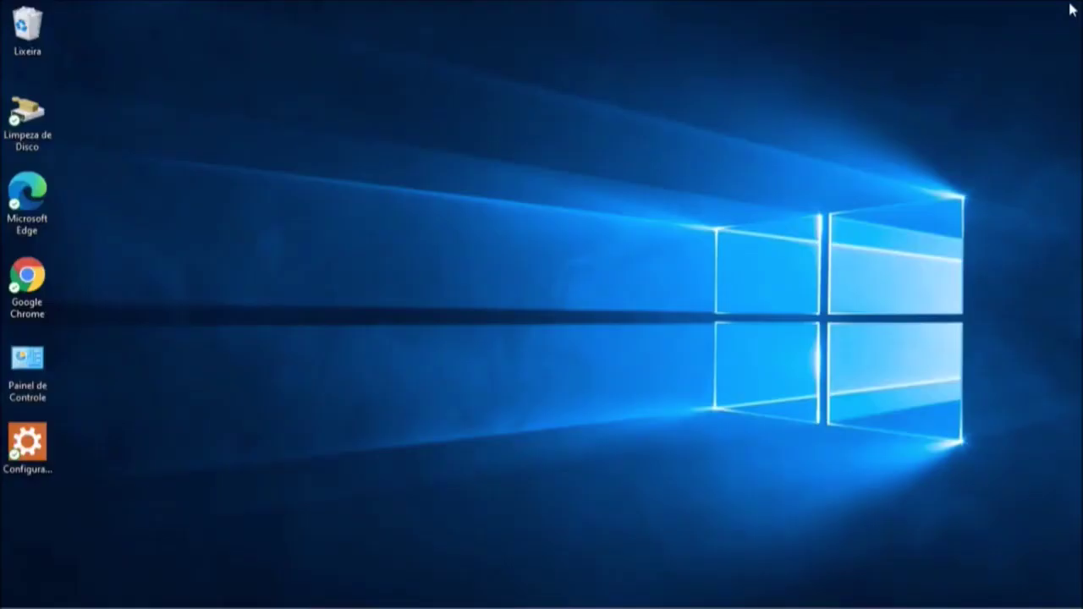